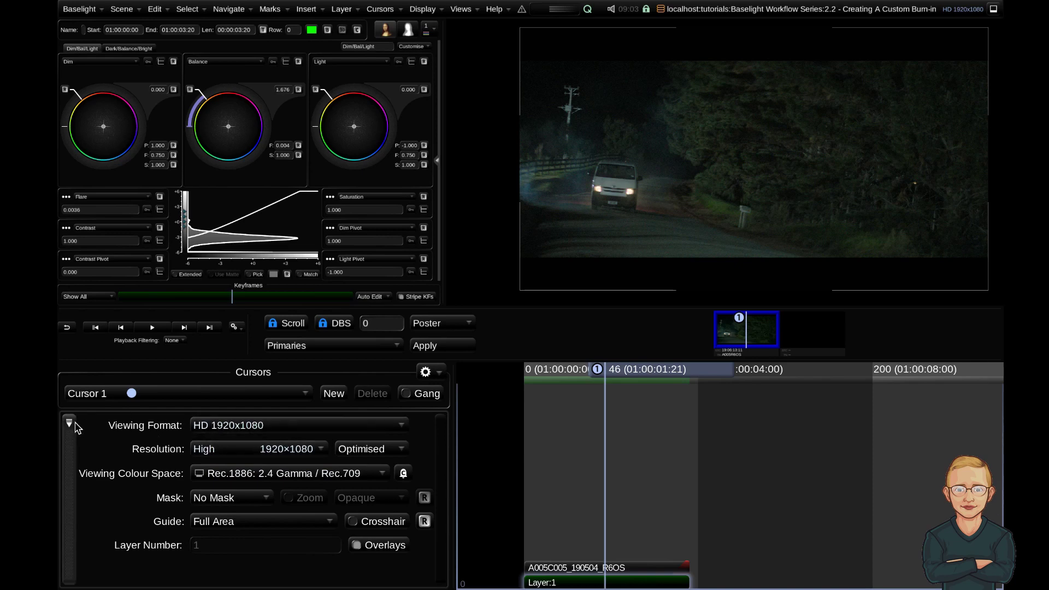
Add the Burnin setting to the cursor options and preview the Data Dailies burn-in followed by Film Dailies
{"action": "left_click", "coordinate": [70, 424]}
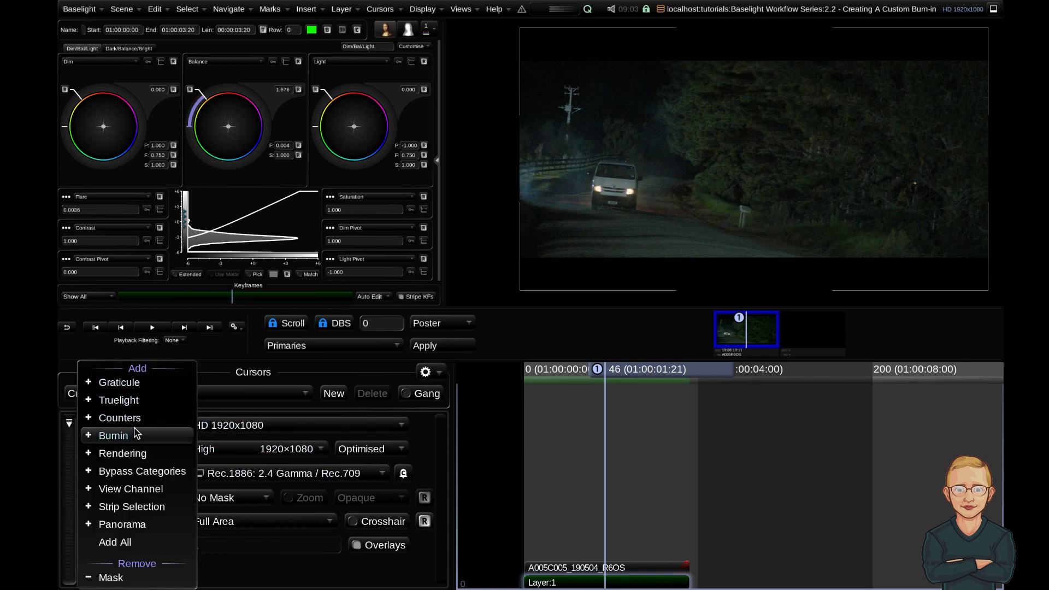
{"action": "left_click", "coordinate": [137, 435]}
{"action": "left_click", "coordinate": [241, 545]}
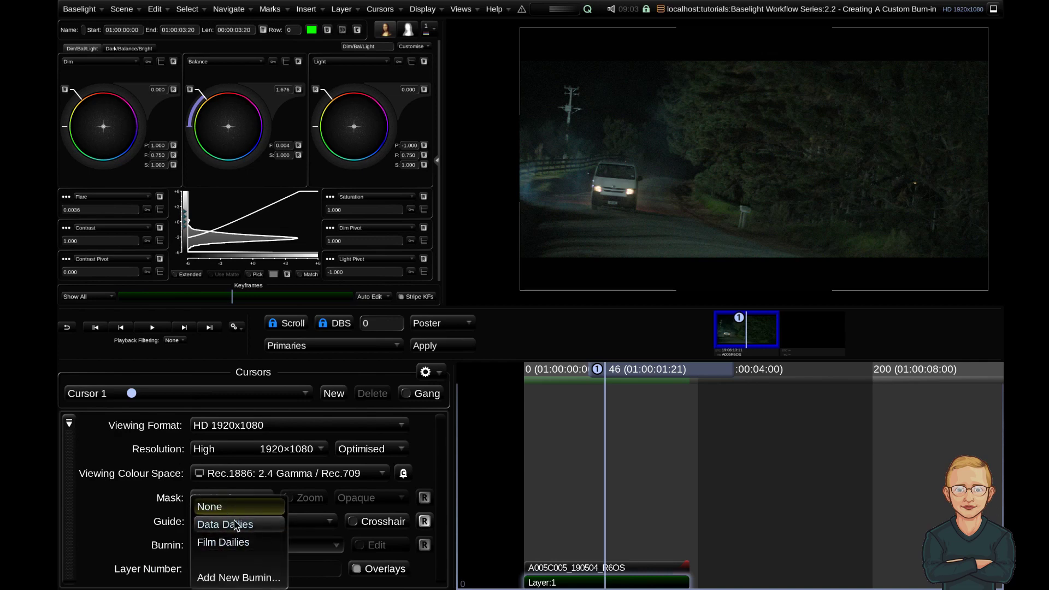
{"action": "left_click", "coordinate": [257, 524]}
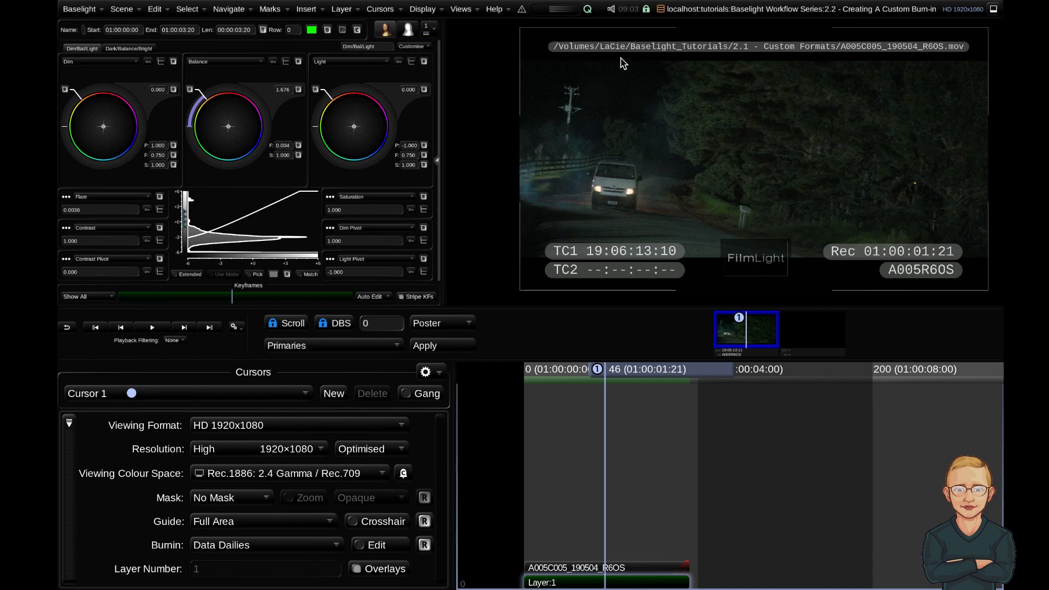
{"action": "left_click", "coordinate": [254, 547]}
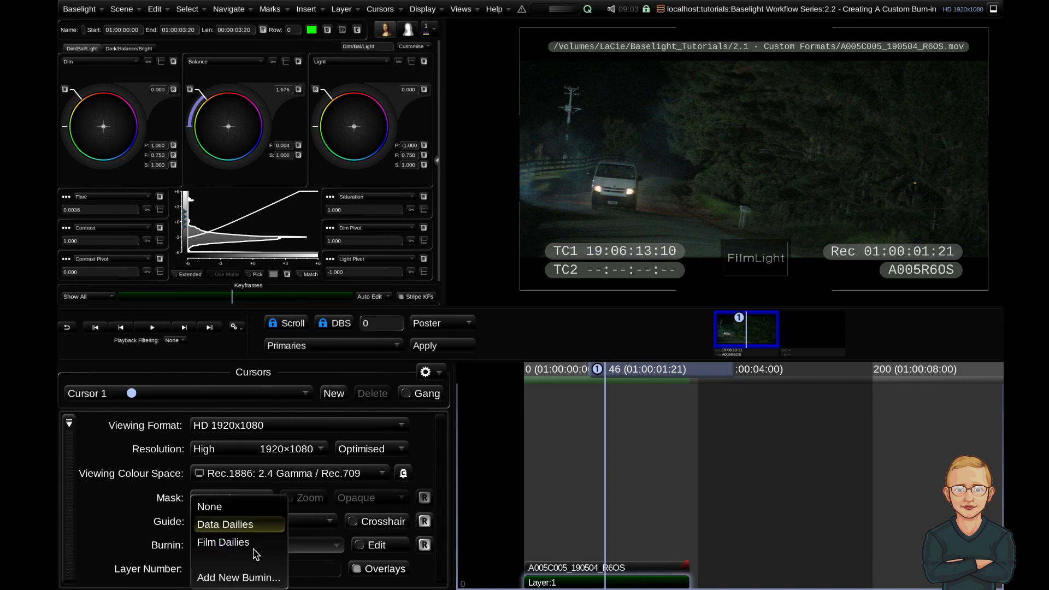
{"action": "left_click", "coordinate": [244, 543]}
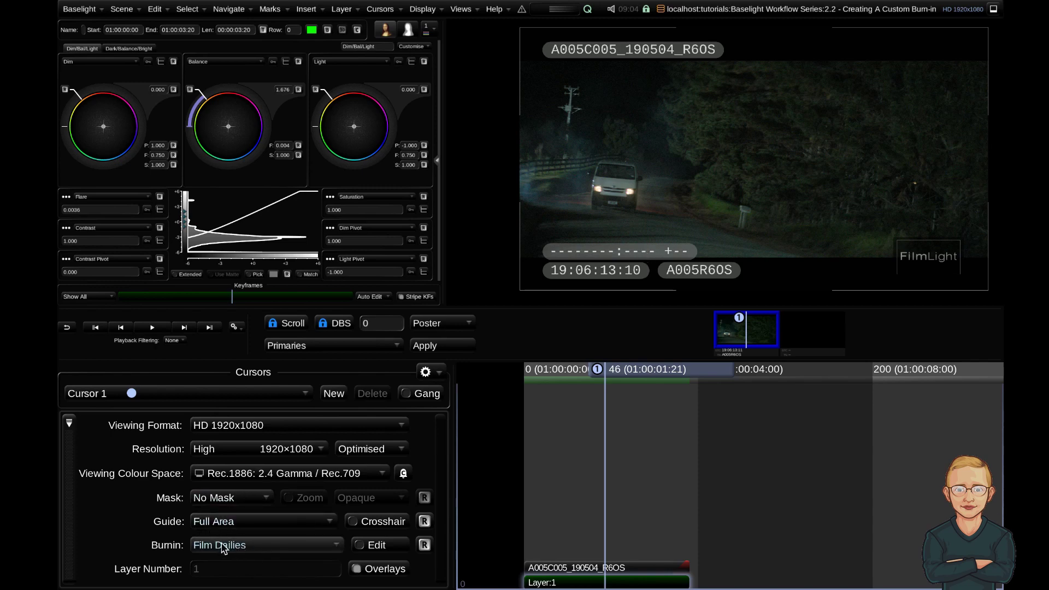
Open the Formats manager and compare the burn-ins of HD 1280x720 and HD 1920x1080, examining the shot tape and file timecode items
{"action": "left_click", "coordinate": [81, 9]}
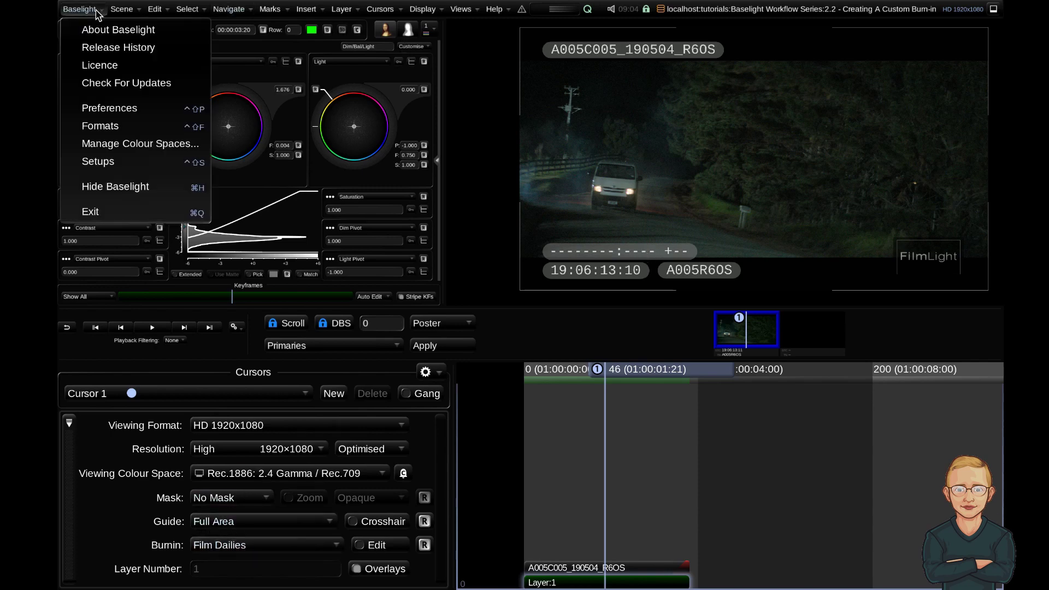
{"action": "left_click", "coordinate": [143, 129]}
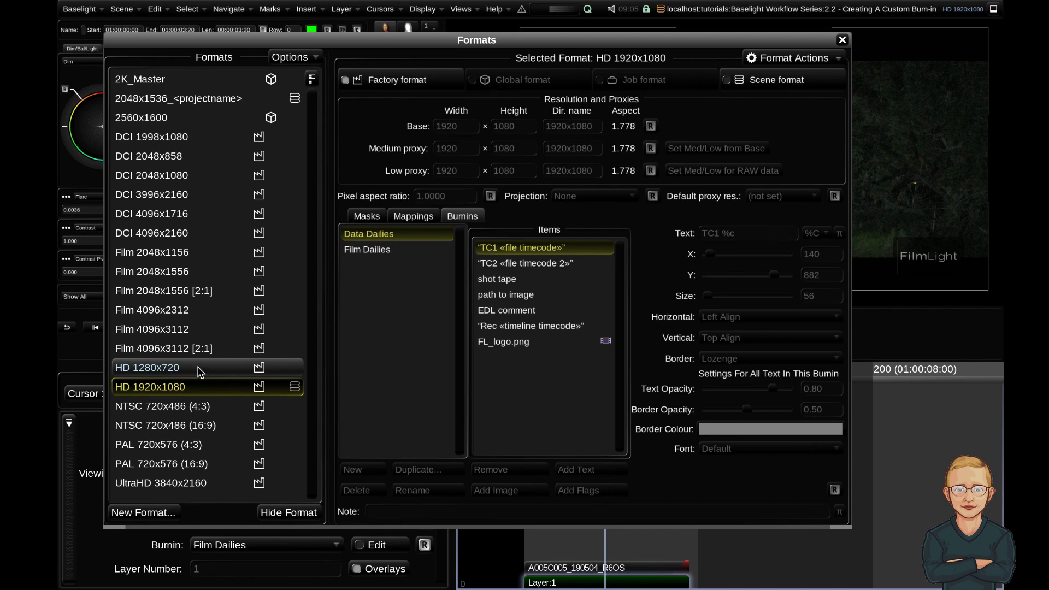
{"action": "left_click", "coordinate": [200, 371]}
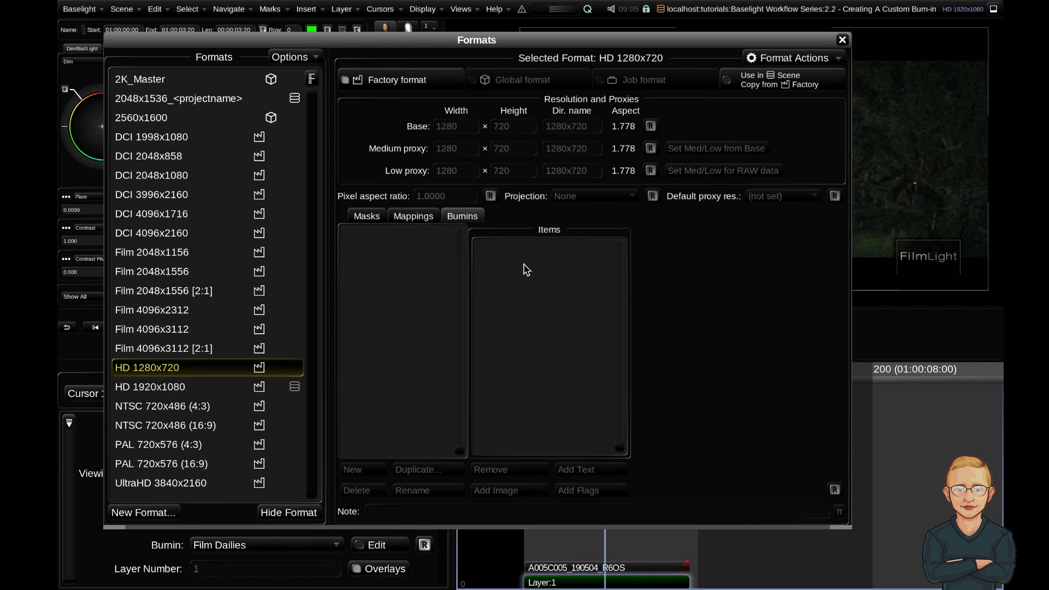
{"action": "left_click", "coordinate": [210, 391]}
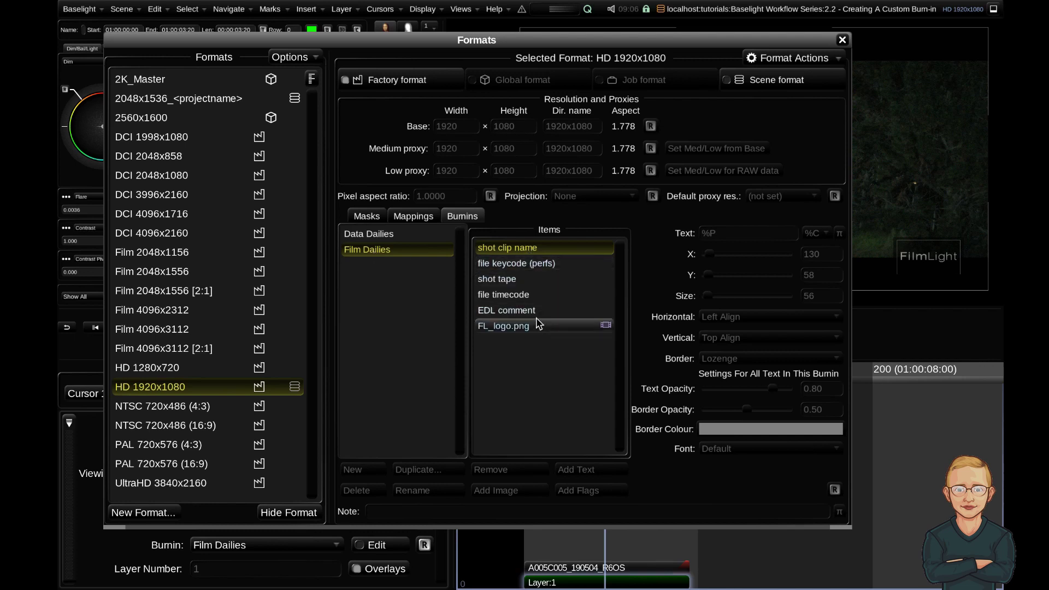
{"action": "left_click", "coordinate": [536, 282]}
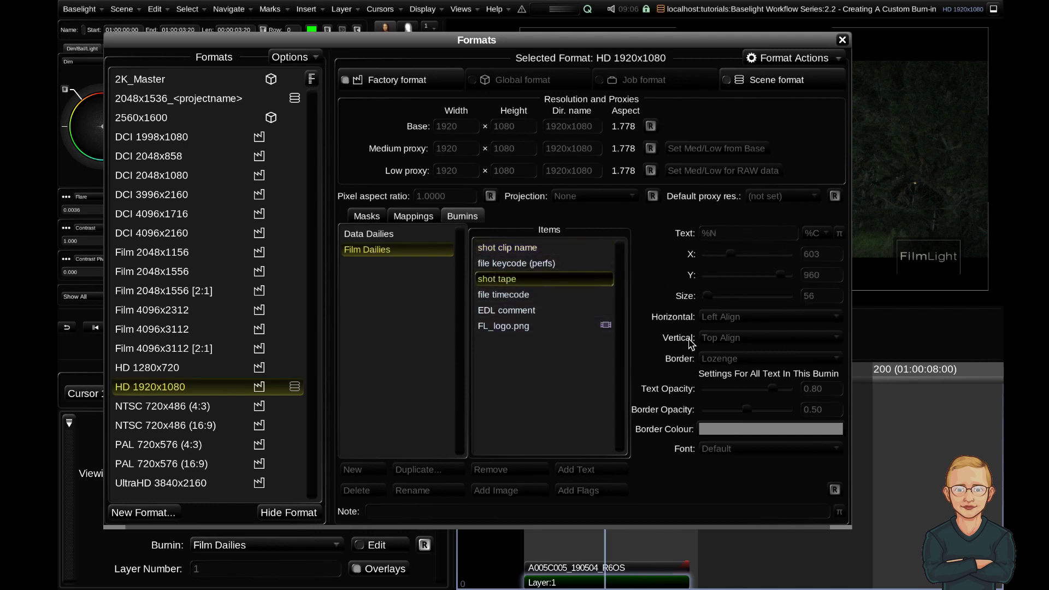
{"action": "left_click", "coordinate": [529, 295]}
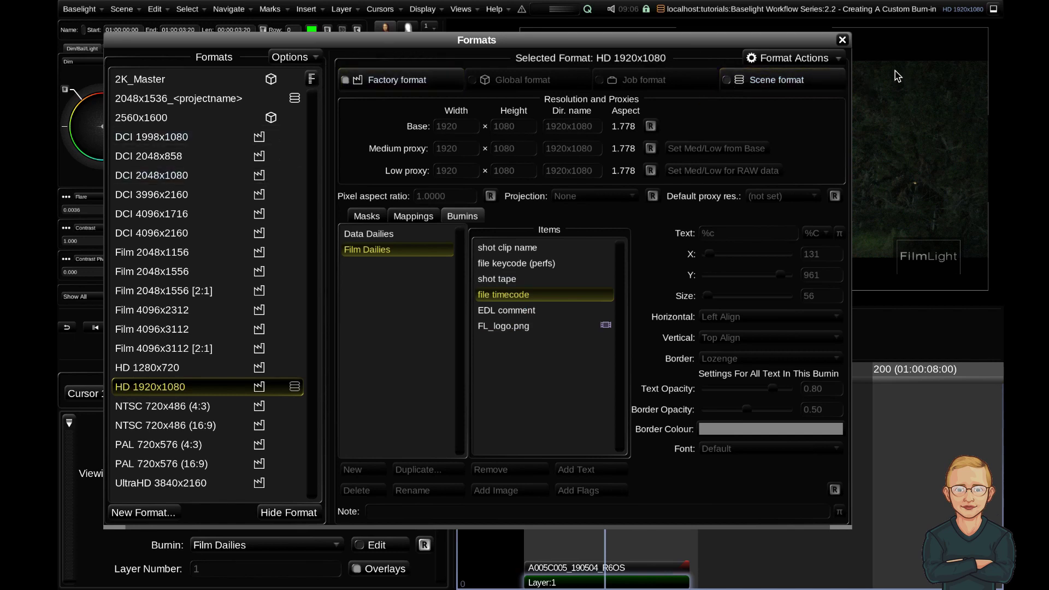
Make the HD 1920x1080 scene format editable and create a new burn-in named Client Reference
{"action": "left_click", "coordinate": [729, 82]}
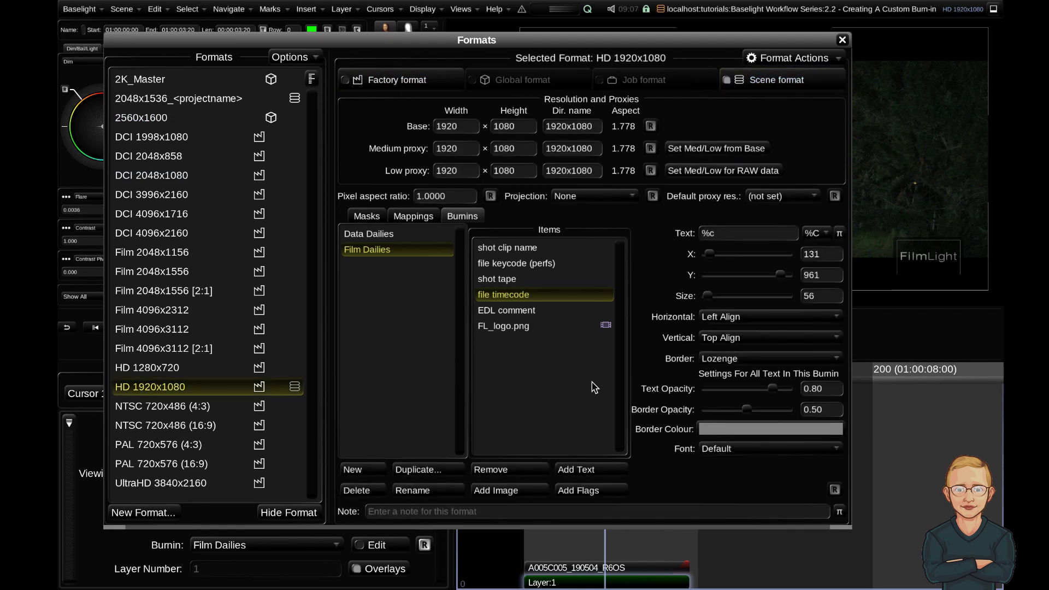
{"action": "left_click", "coordinate": [360, 473]}
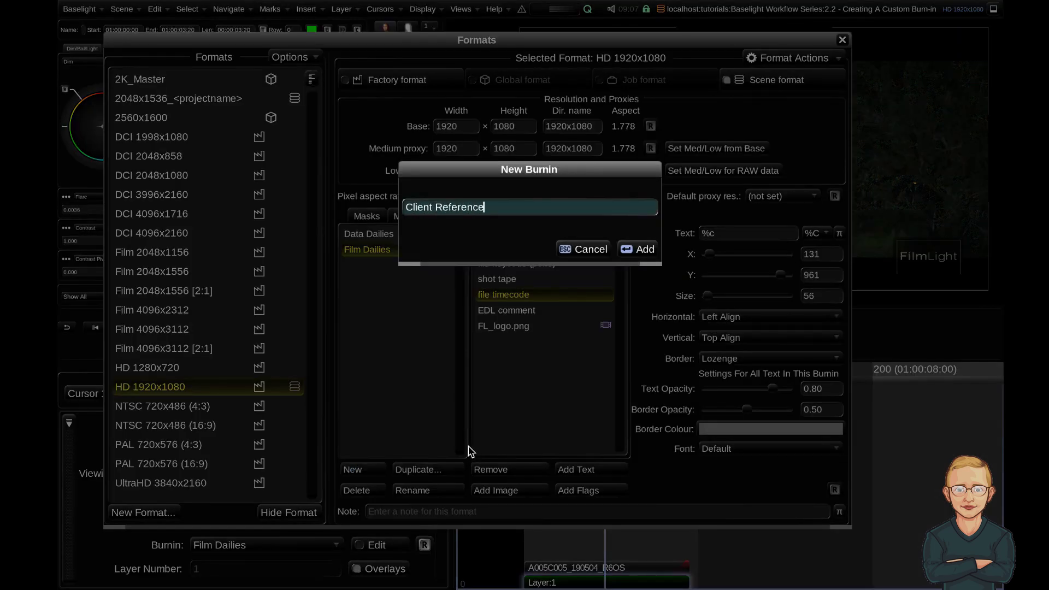
{"action": "key", "text": "Return"}
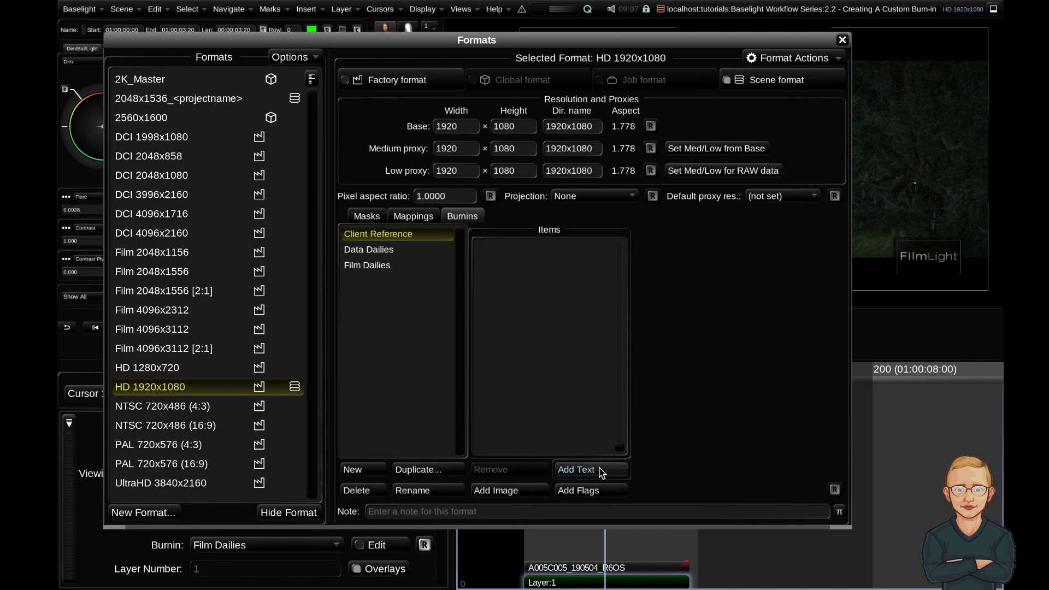
Set the cursor's burn-in to Client Reference and move the Formats window clear of the image viewer
{"action": "left_click_drag", "start_coordinate": [815, 40], "coordinate": [448, 51]}
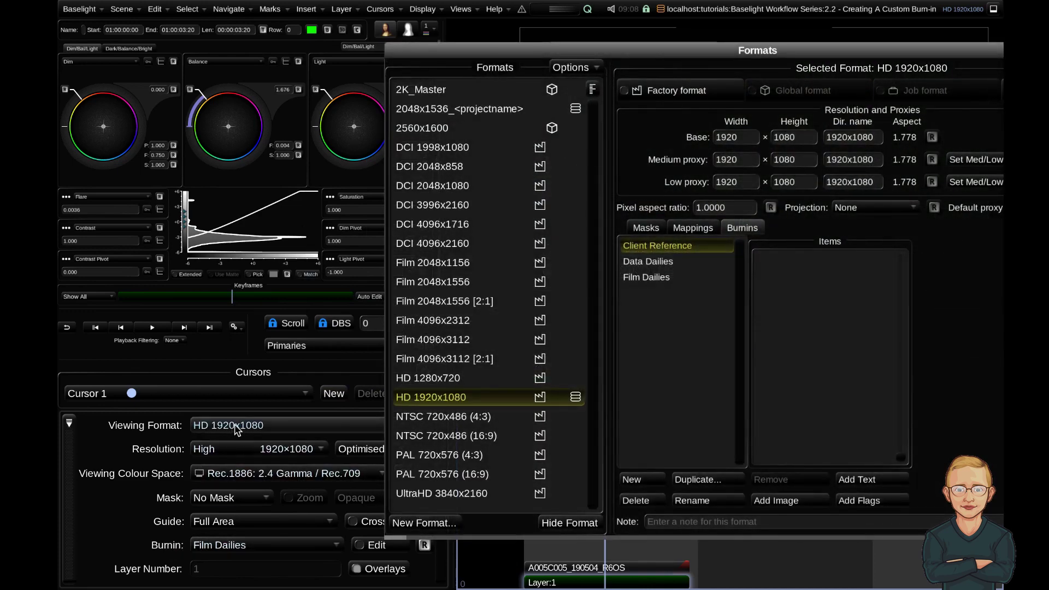
{"action": "left_click", "coordinate": [224, 549]}
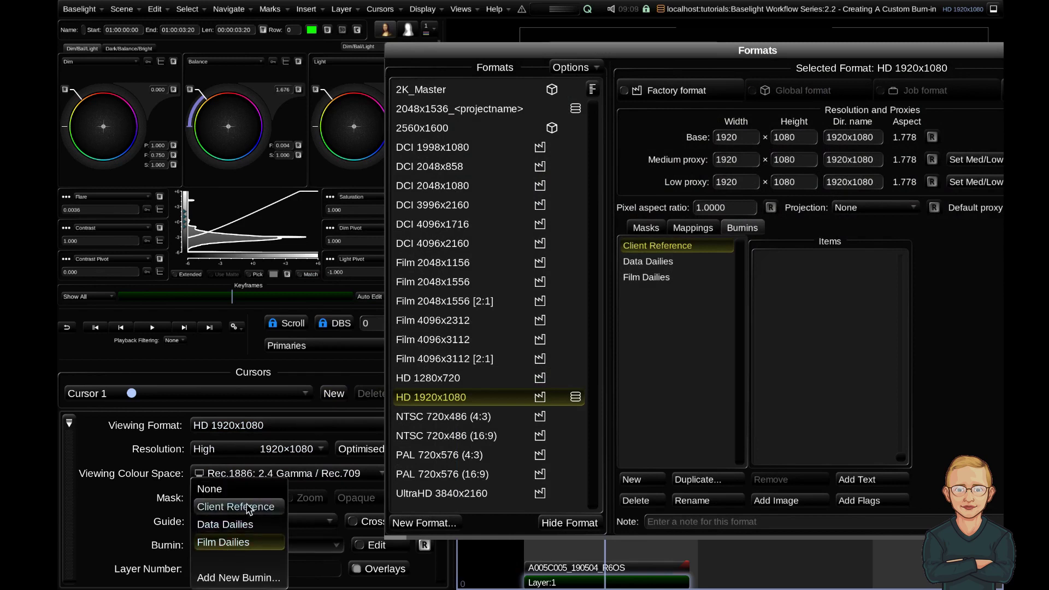
{"action": "left_click", "coordinate": [247, 508]}
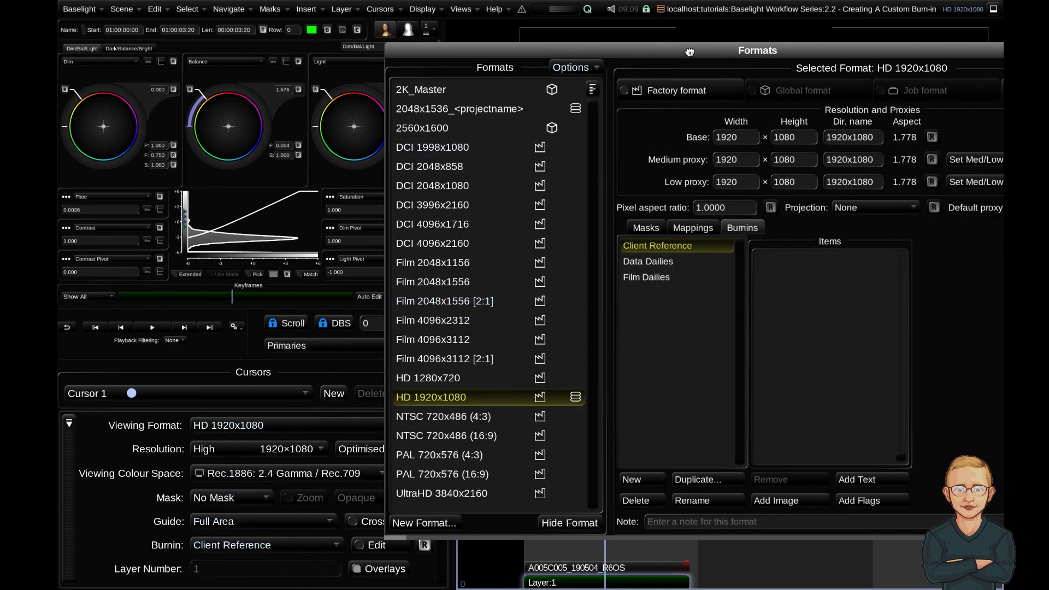
{"action": "left_click_drag", "start_coordinate": [742, 56], "coordinate": [119, 45]}
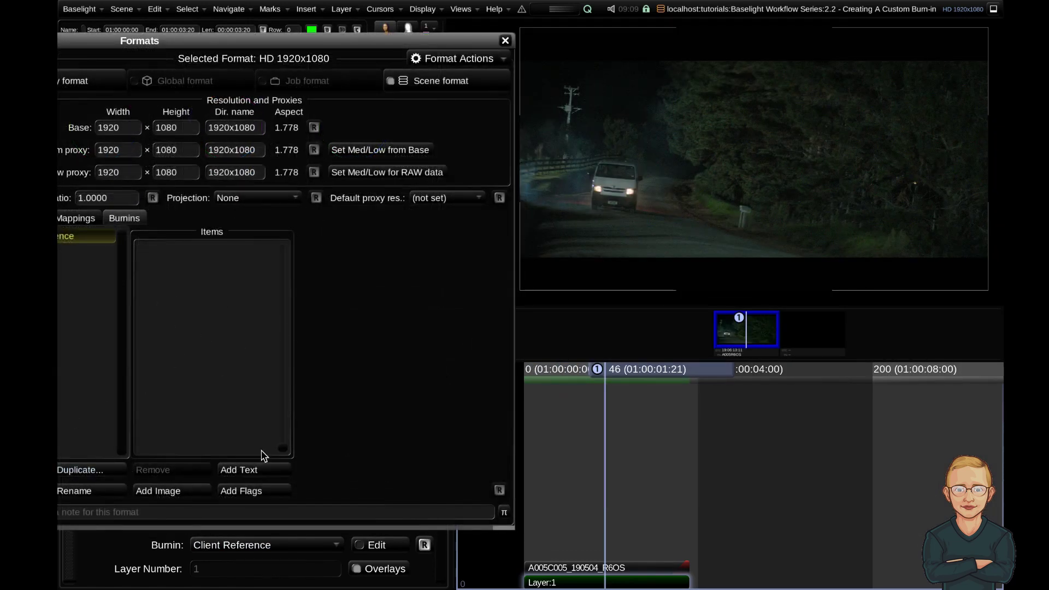
Add a timeline timecode text item to the Client Reference burn-in, with X 83, Y 36 and size 50
{"action": "left_click", "coordinate": [248, 474]}
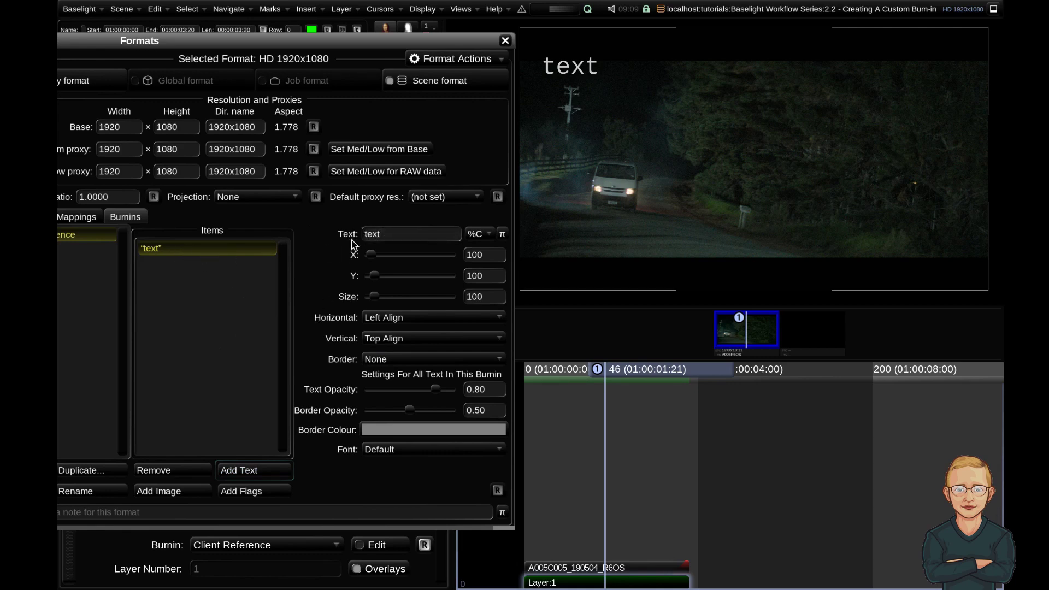
{"action": "left_click_drag", "start_coordinate": [390, 232], "coordinate": [365, 233]}
{"action": "key", "text": "BackSpace"}
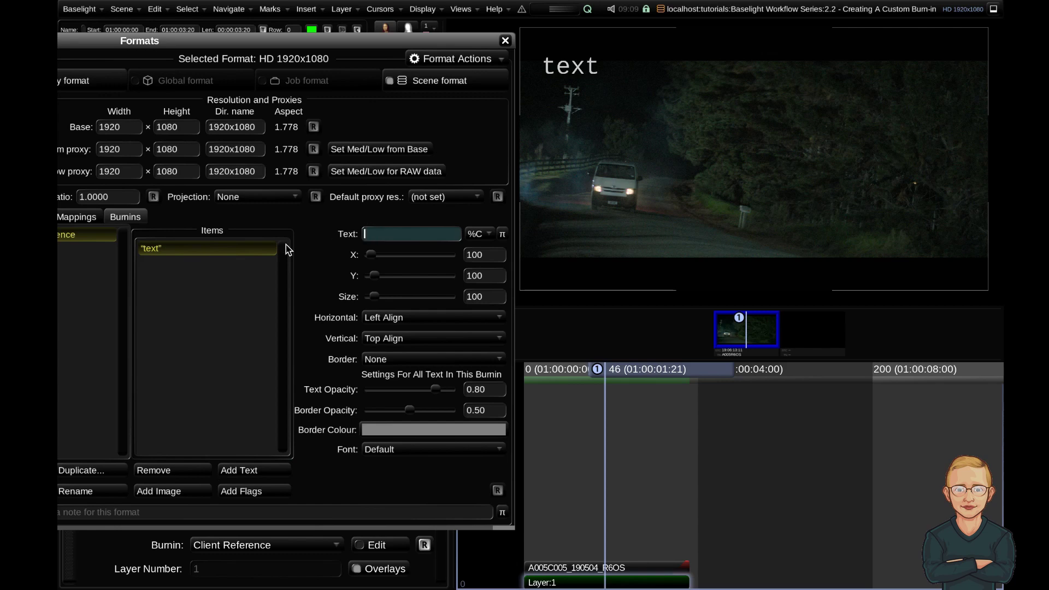
{"action": "left_click", "coordinate": [488, 235]}
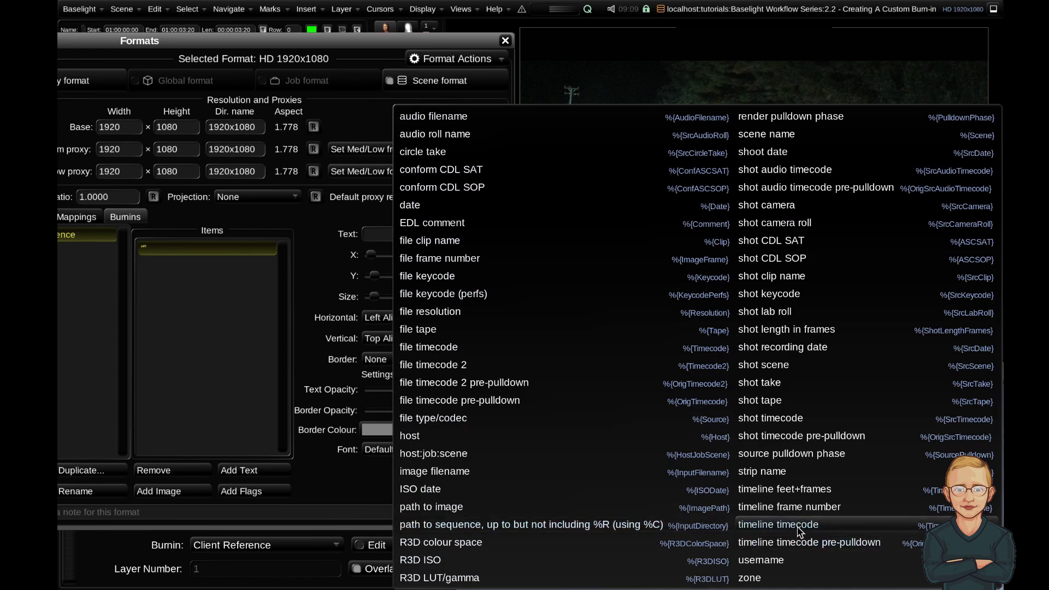
{"action": "left_click", "coordinate": [780, 527]}
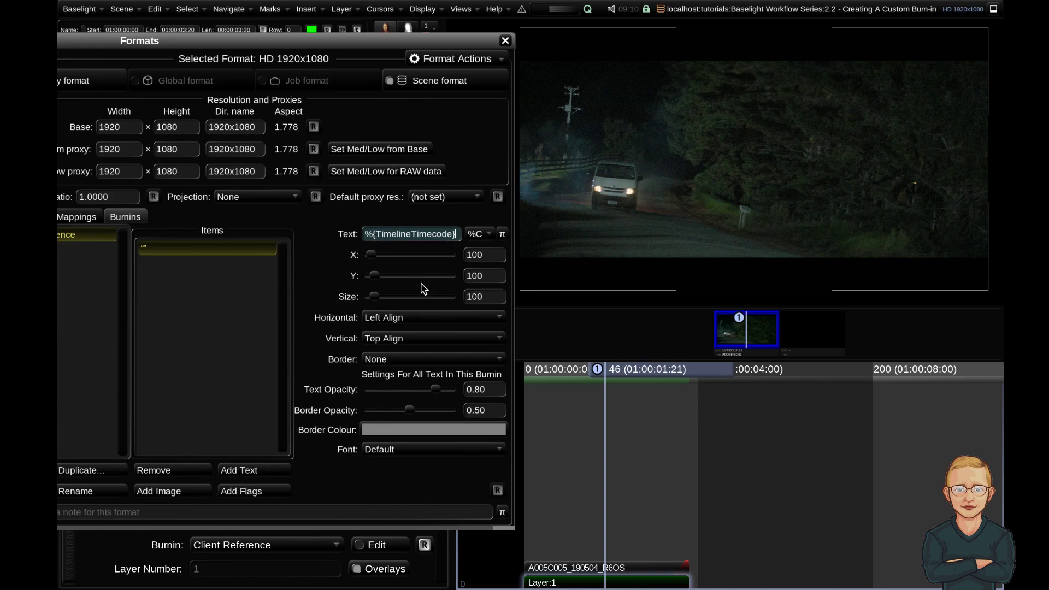
{"action": "key", "text": "Return"}
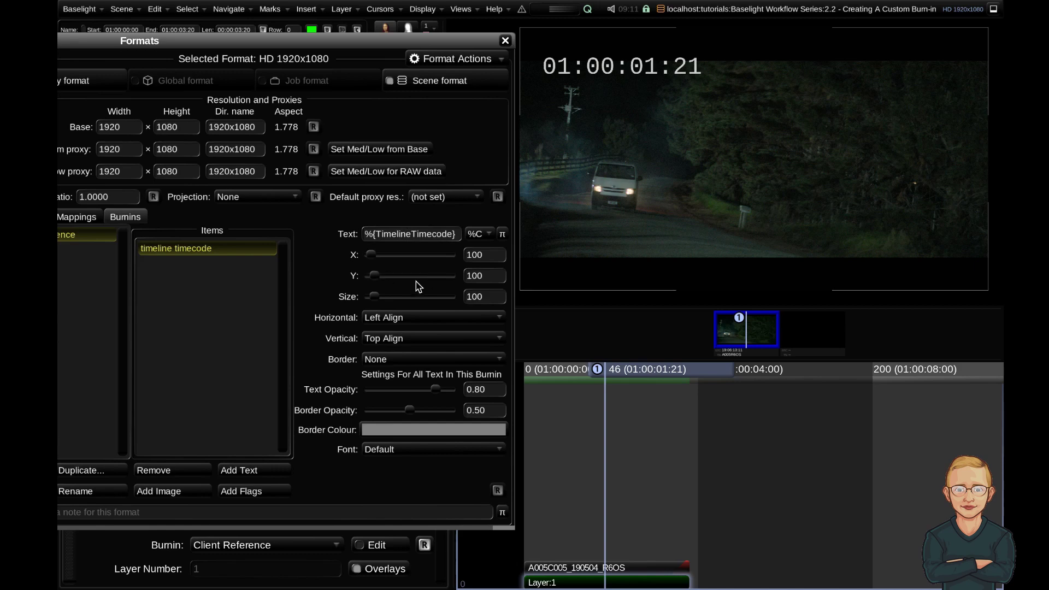
{"action": "left_click", "coordinate": [477, 255]}
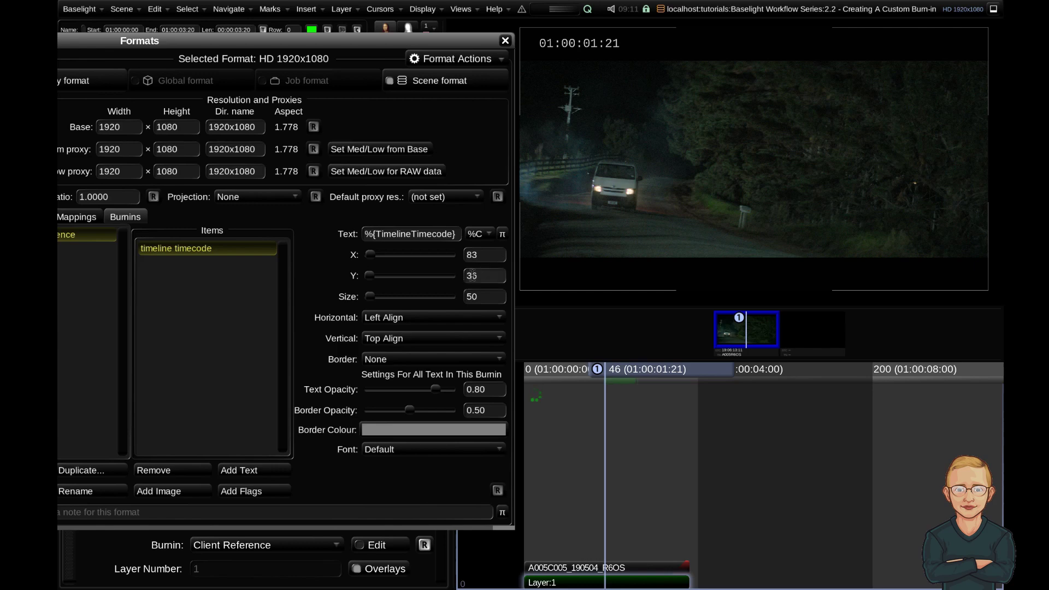
Add a path to image text item, shrunk to small text at the picture's upper right, level with the timecode
{"action": "left_click", "coordinate": [247, 472]}
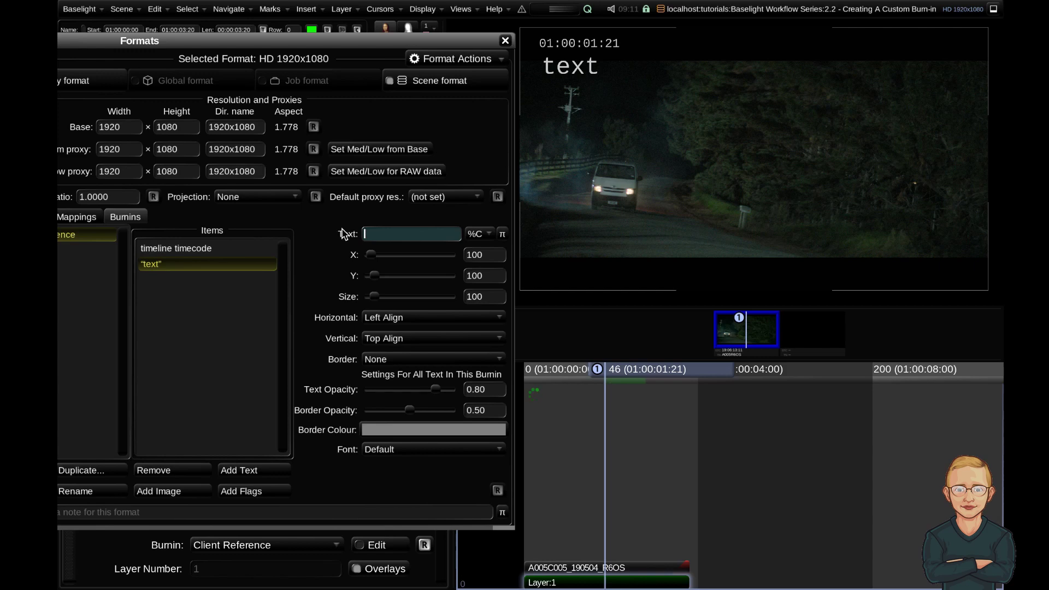
{"action": "left_click", "coordinate": [482, 234]}
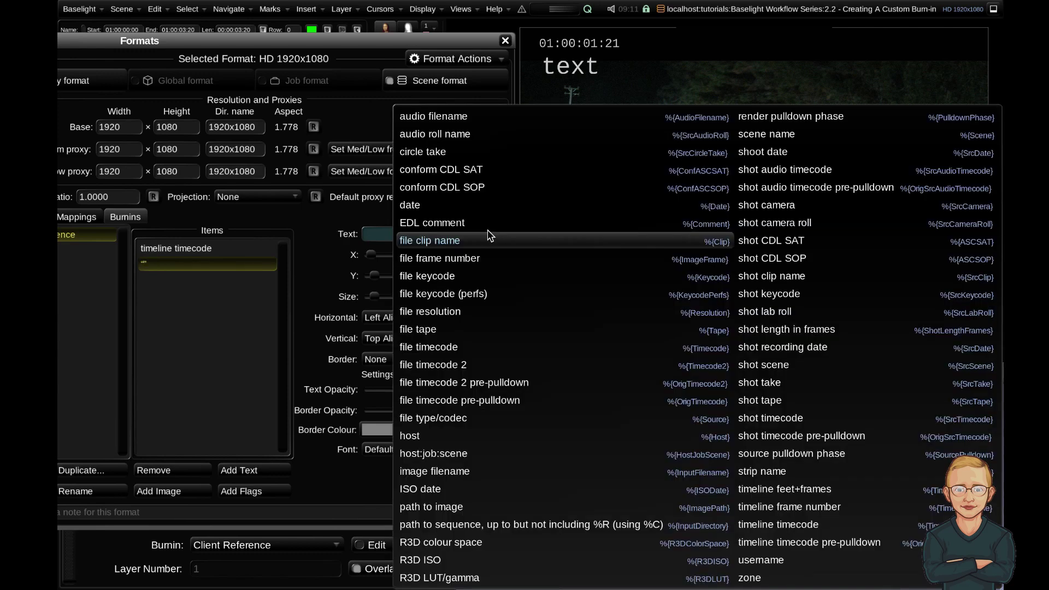
{"action": "left_click", "coordinate": [477, 511]}
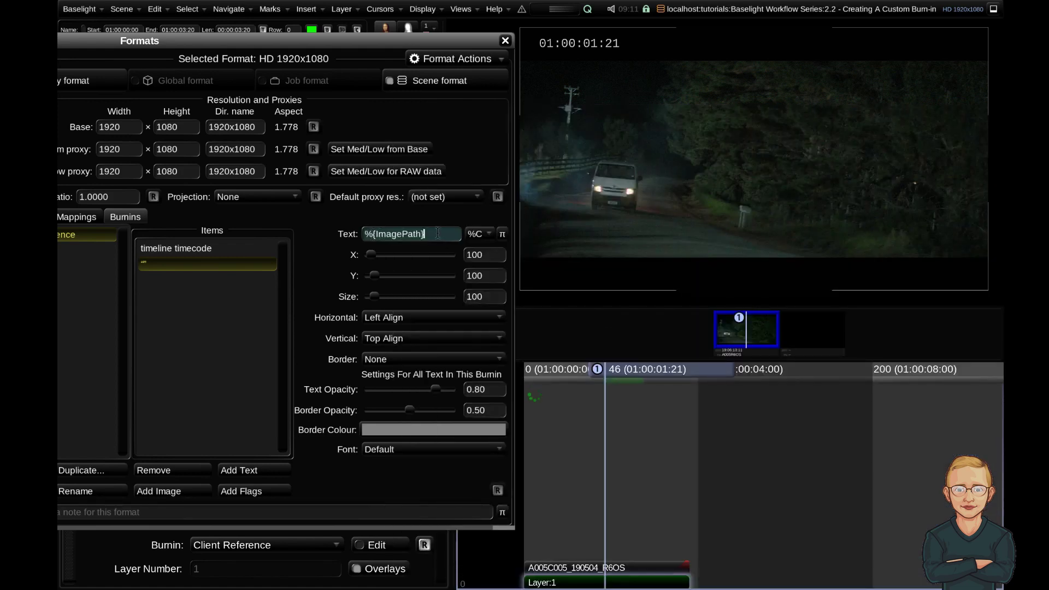
{"action": "key", "text": "Return"}
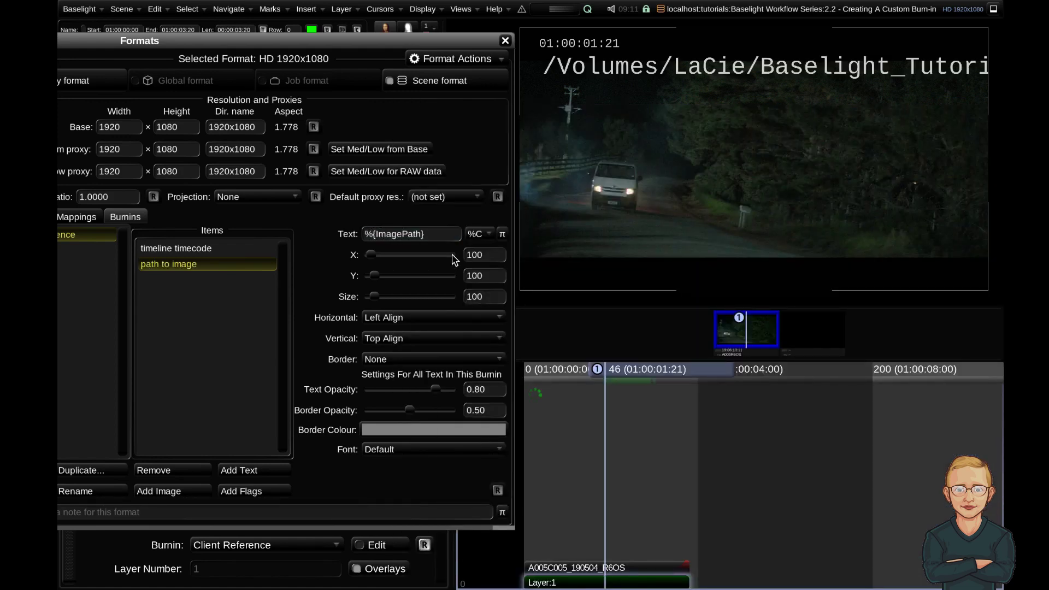
{"action": "key", "text": "Up"}
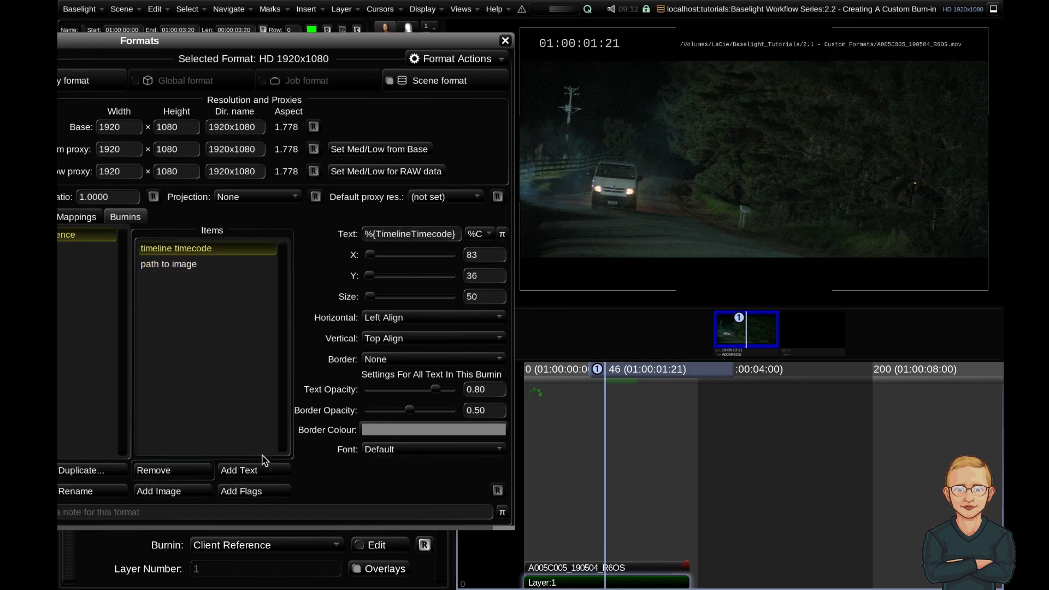
Add a shot timecode text item at the picture's lower left, with X 83, Y 981 and size 50
{"action": "left_click", "coordinate": [240, 471]}
{"action": "left_click", "coordinate": [417, 234]}
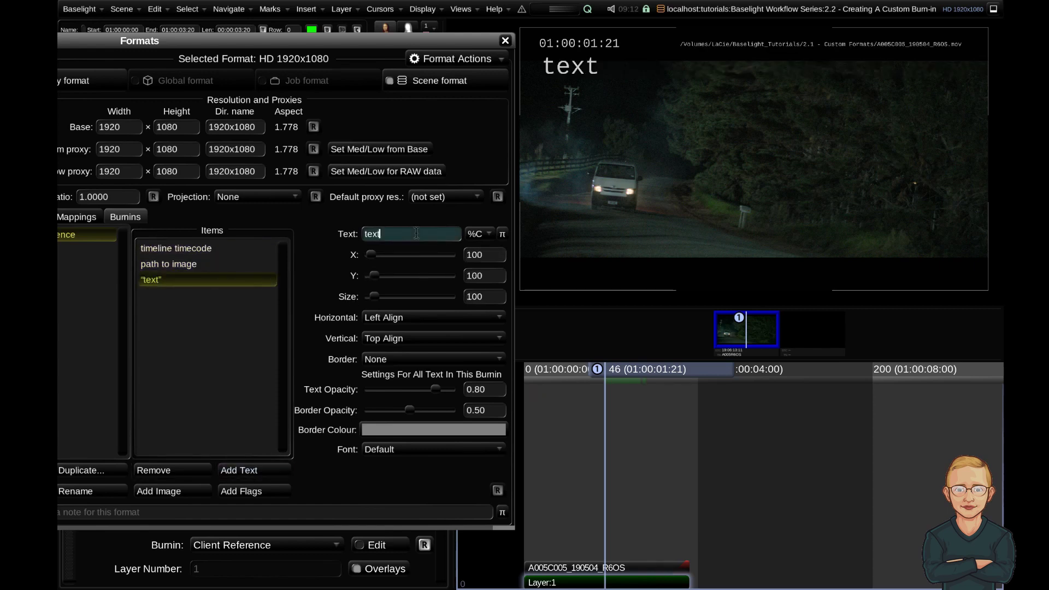
{"action": "double_click", "coordinate": [417, 233]}
{"action": "key", "text": "BackSpace"}
{"action": "left_click", "coordinate": [475, 234]}
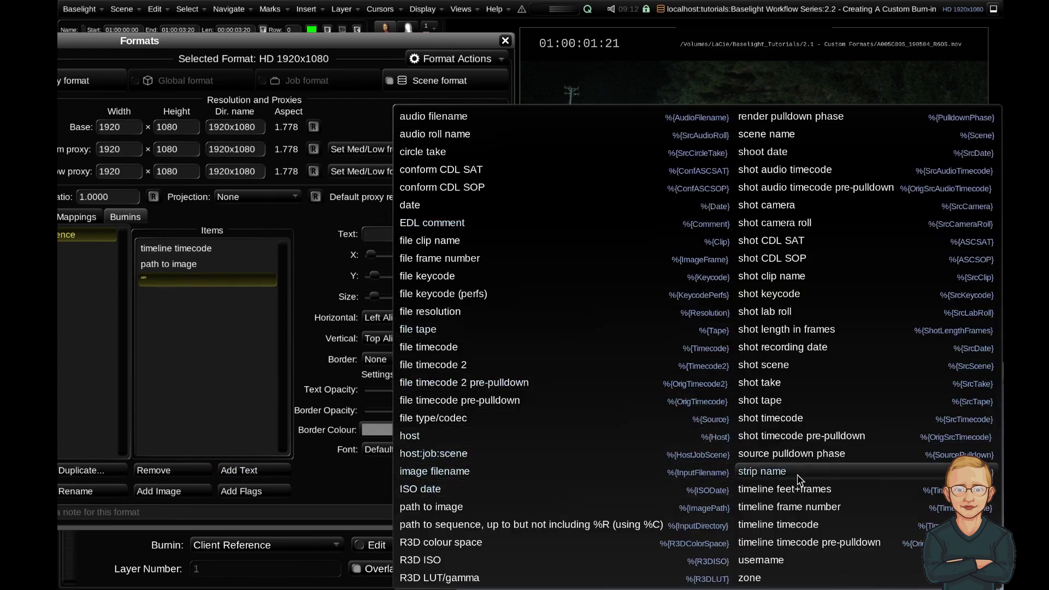
{"action": "left_click", "coordinate": [871, 418]}
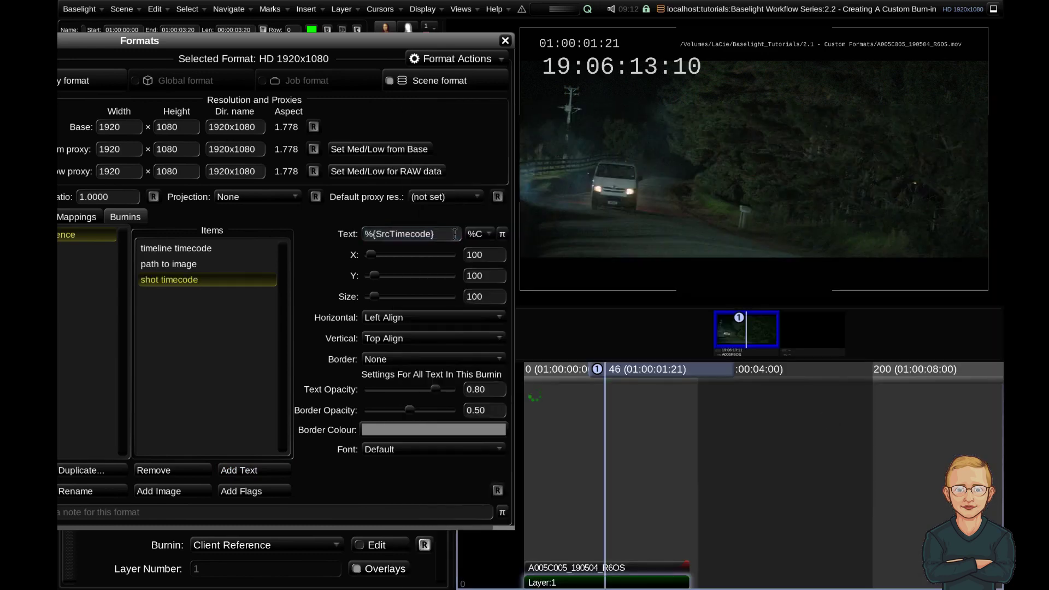
{"action": "left_click", "coordinate": [486, 255]}
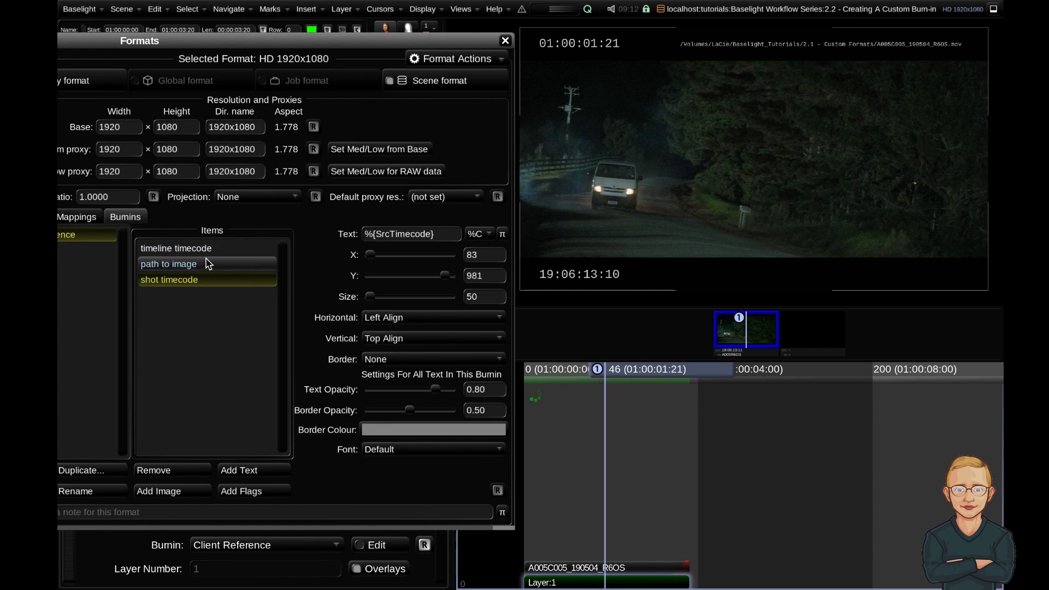
Add the Mascot_LowRes.png image to the Client Reference burn-in, shrunk into the picture's lower right corner, and close the Formats window
{"action": "left_click", "coordinate": [186, 493]}
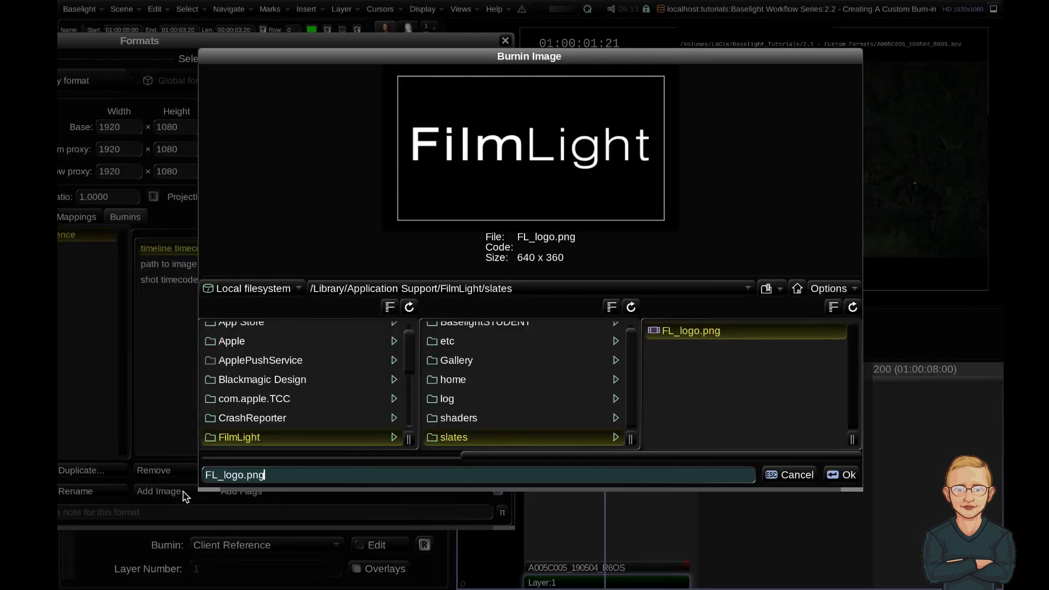
{"action": "left_click", "coordinate": [281, 293]}
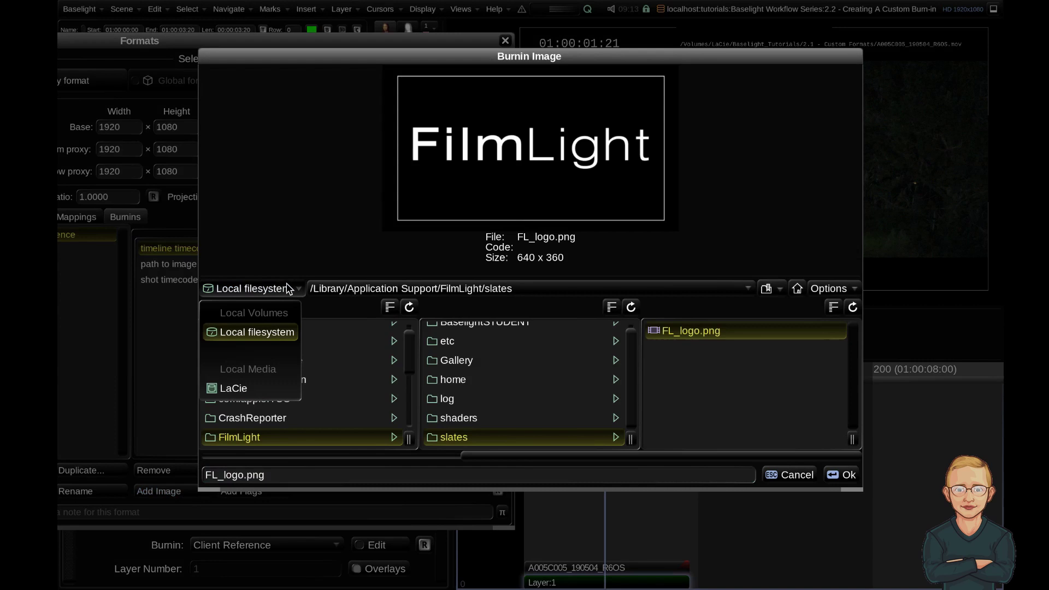
{"action": "left_click", "coordinate": [276, 335]}
{"action": "left_click", "coordinate": [720, 352]}
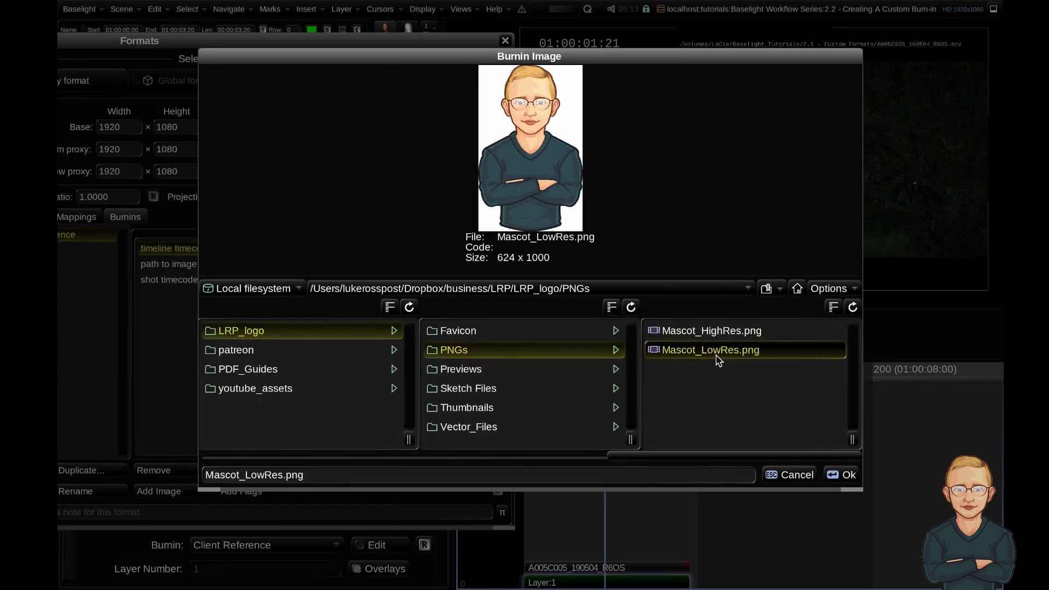
{"action": "left_click", "coordinate": [848, 477]}
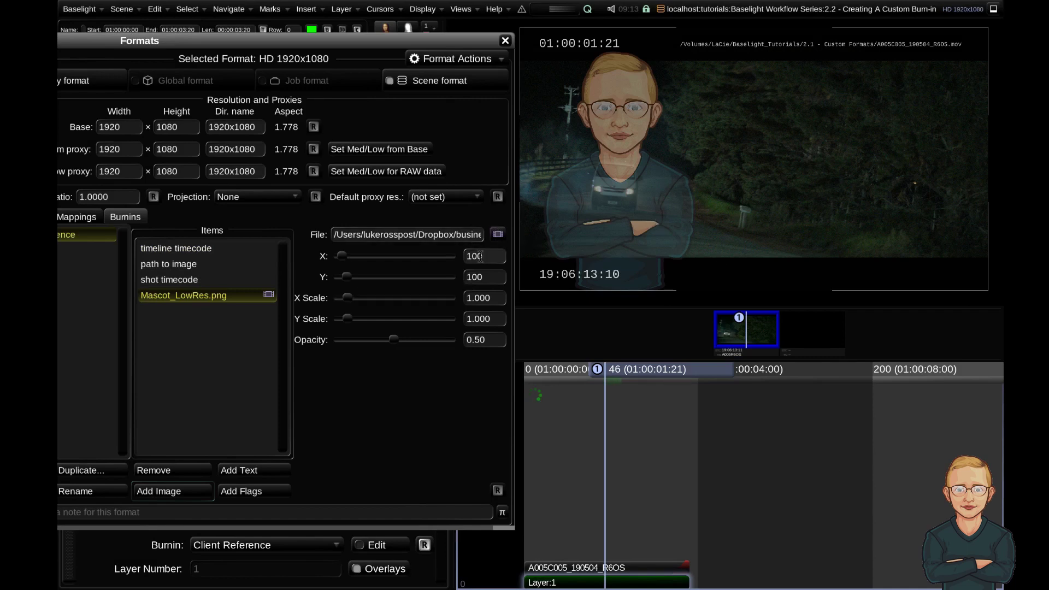
{"action": "left_click", "coordinate": [480, 257]}
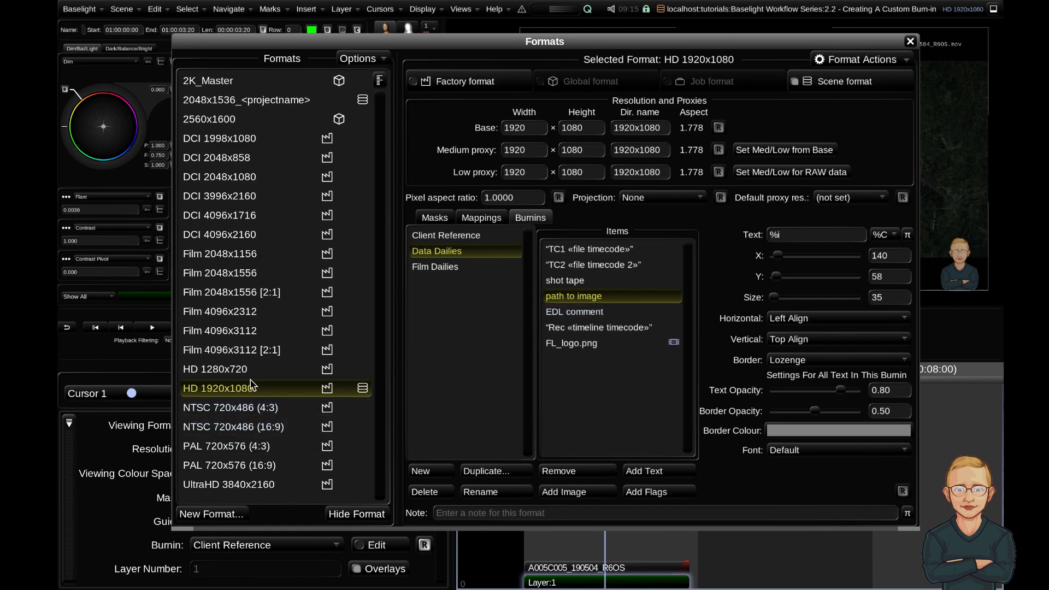
{"action": "left_click", "coordinate": [911, 43]}
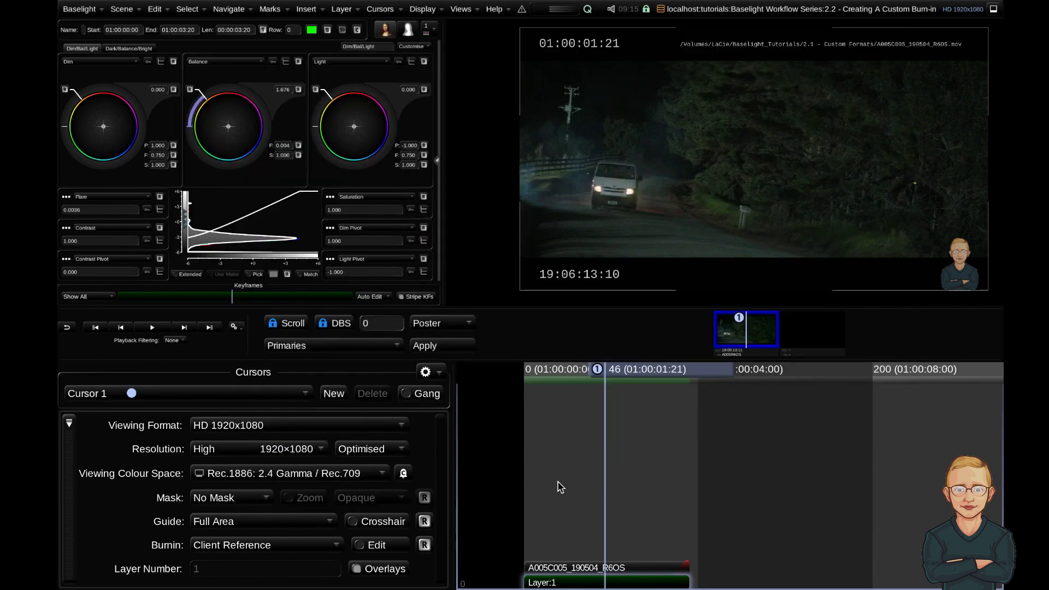
Switch the cursor's viewing format to HD 1280x720 and check which burn-ins that format offers
{"action": "left_click", "coordinate": [268, 431]}
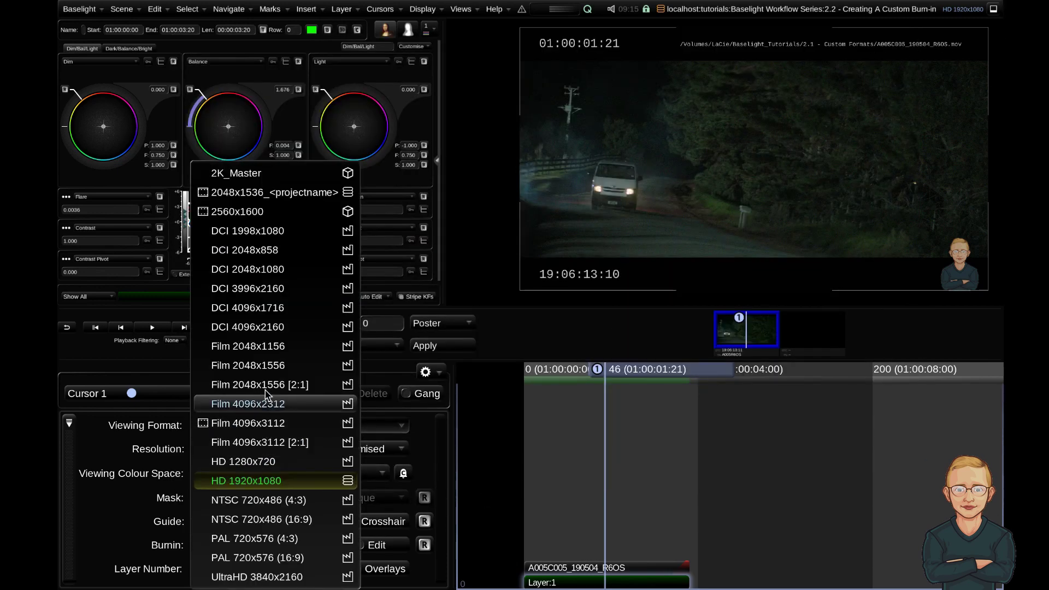
{"action": "left_click", "coordinate": [283, 461]}
{"action": "left_click", "coordinate": [233, 569]}
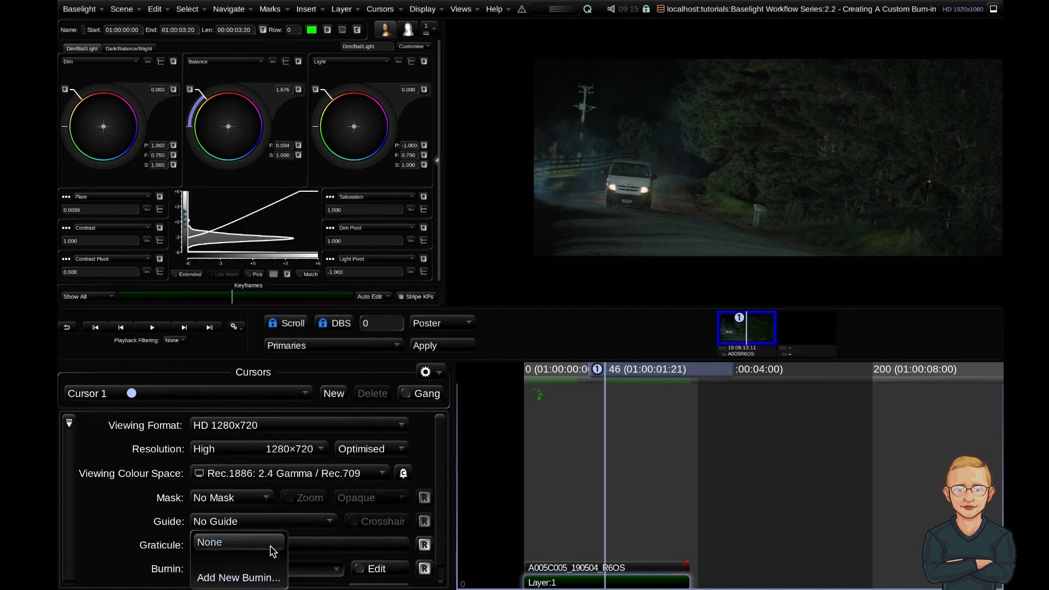
{"action": "left_click", "coordinate": [112, 520]}
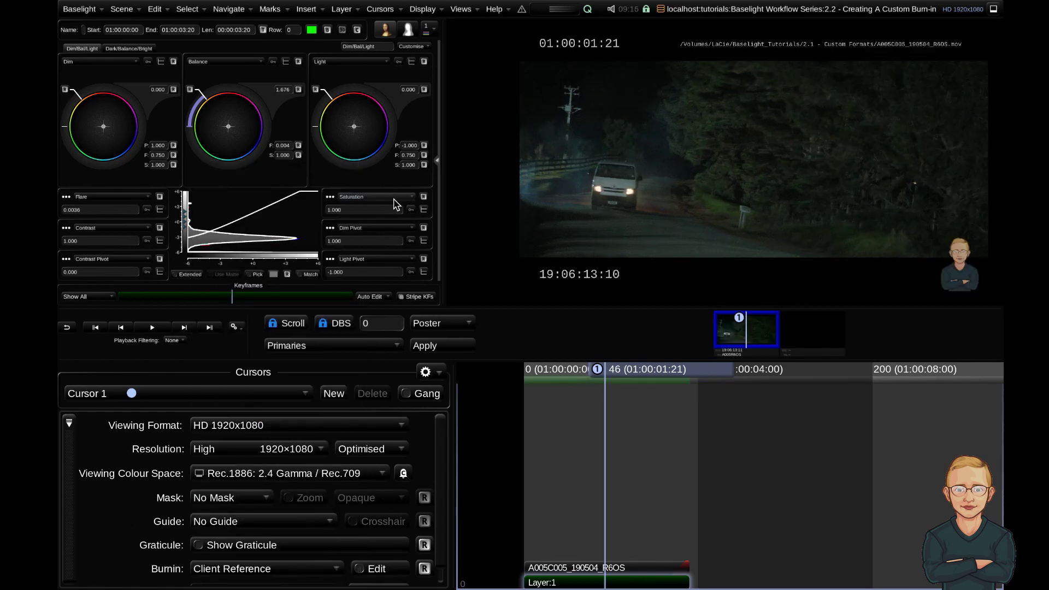
Open the render setup, expand its render settings and set the burn-in to Client Reference
{"action": "key", "text": "ctrl+r"}
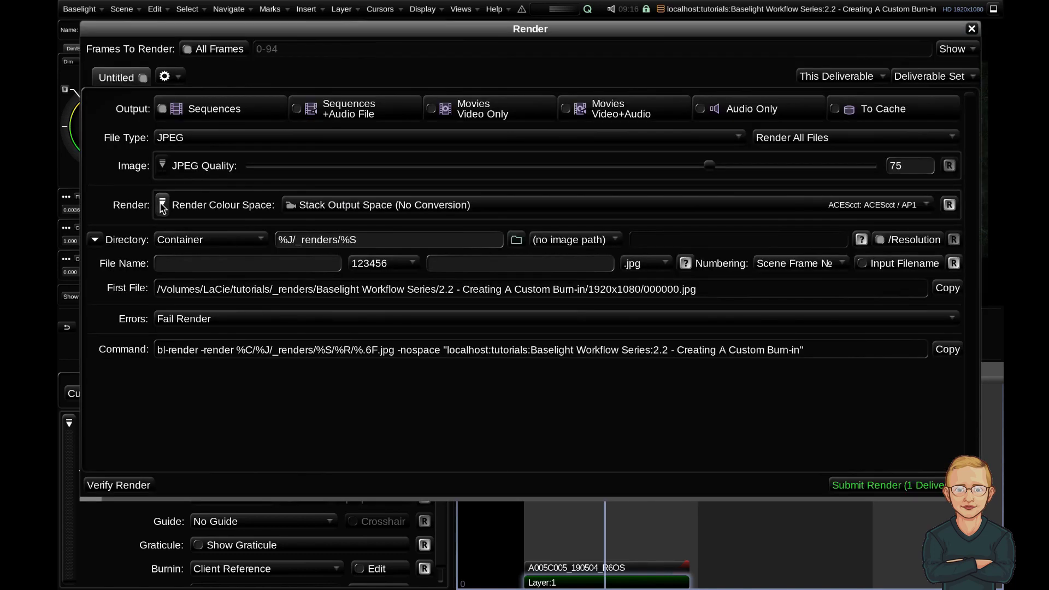
{"action": "left_click", "coordinate": [162, 206]}
{"action": "left_click", "coordinate": [217, 453]}
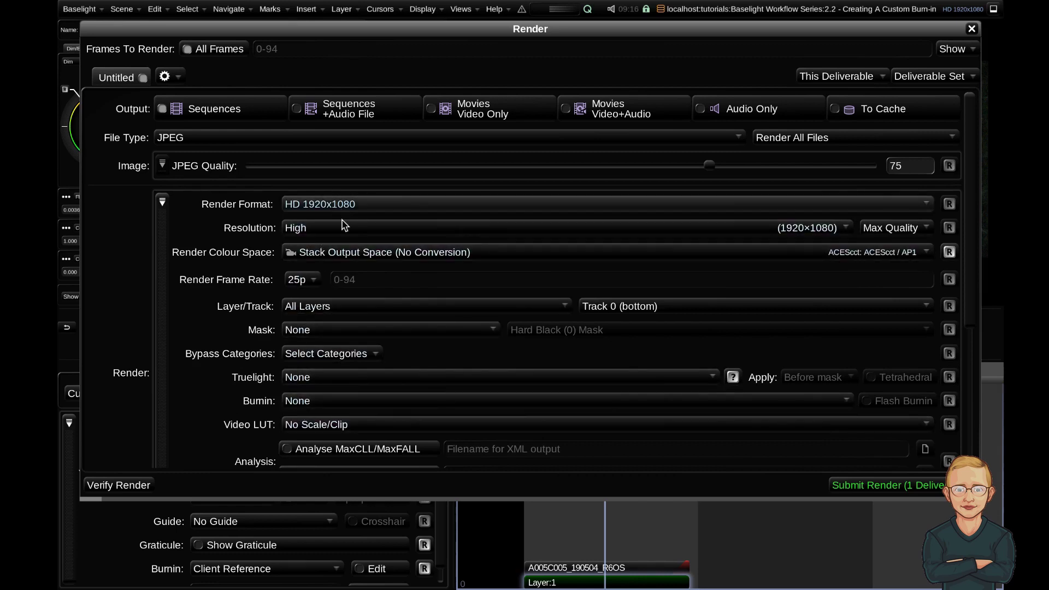
{"action": "left_click", "coordinate": [322, 401]}
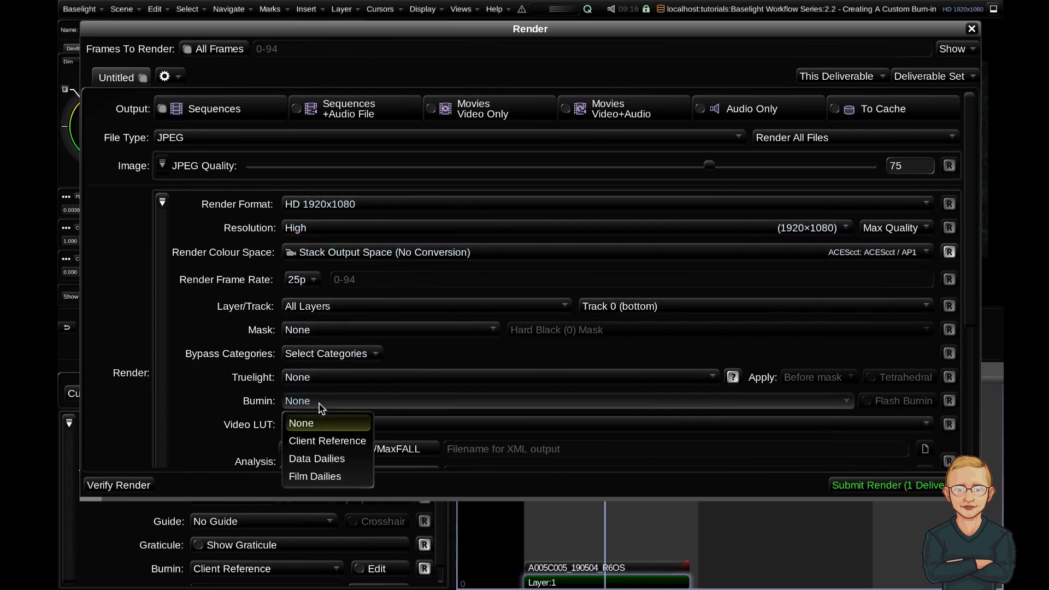
{"action": "left_click", "coordinate": [341, 444]}
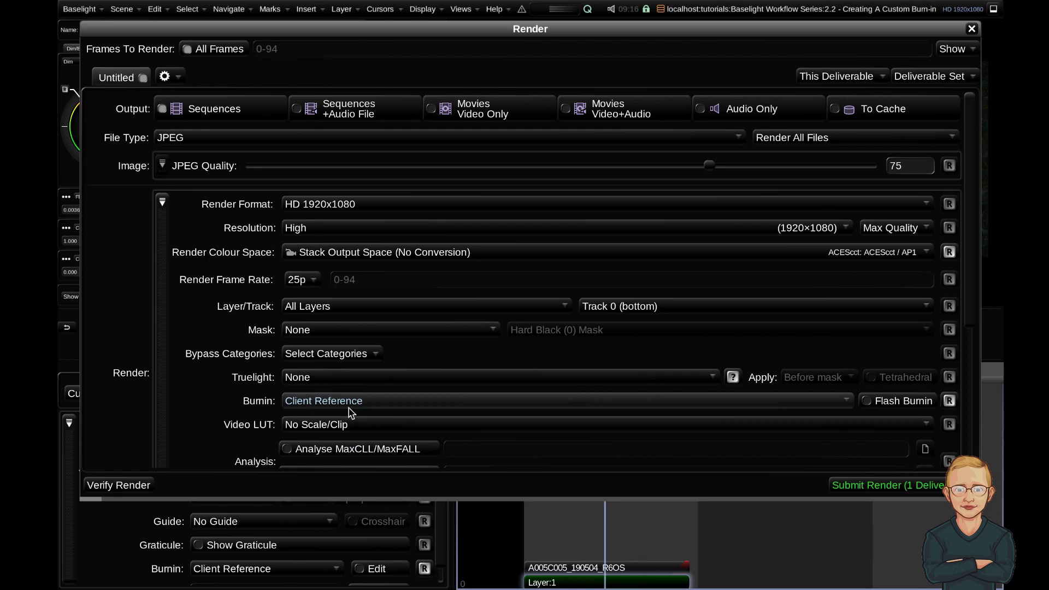